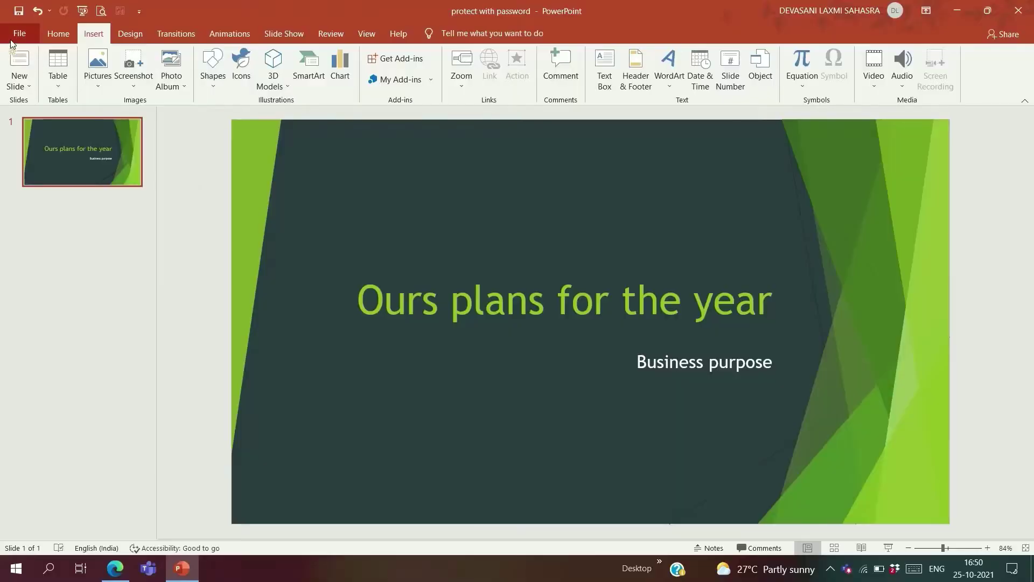
Step: Encrypt 'protect with password' with a password via Info > Protect Presentation, confirming it twice
left_click(14, 35)
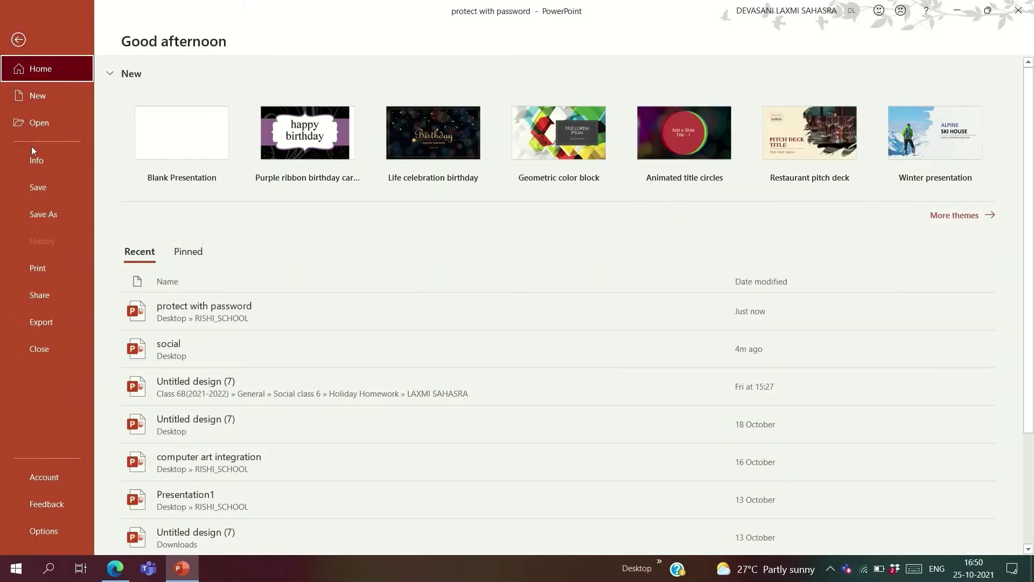
left_click(28, 158)
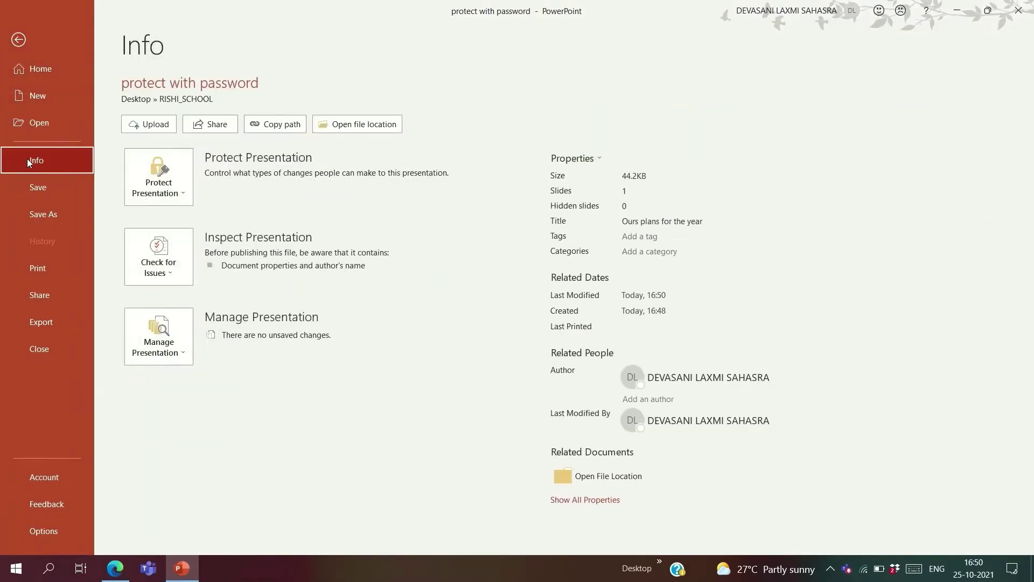
left_click(152, 186)
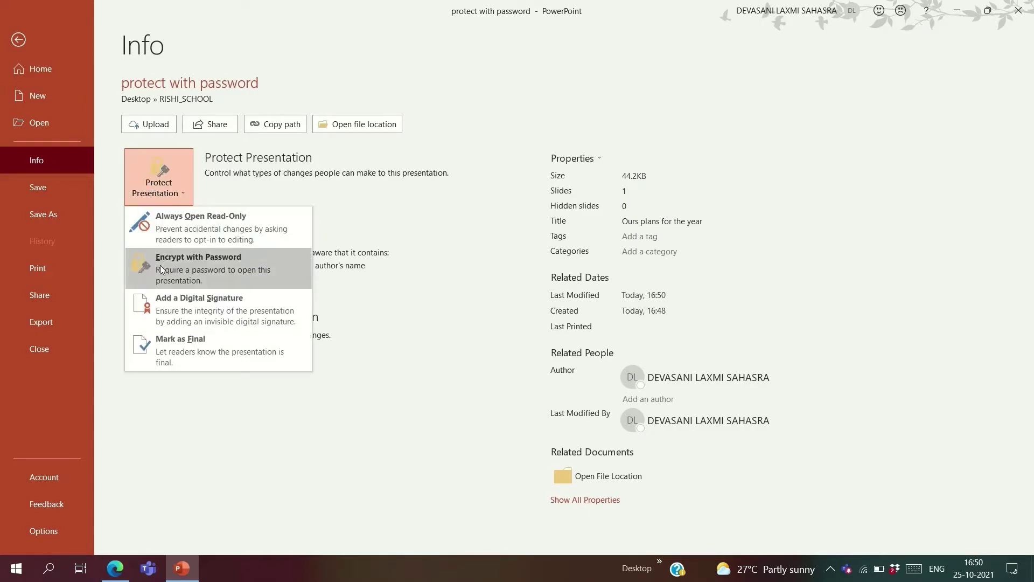
left_click(161, 270)
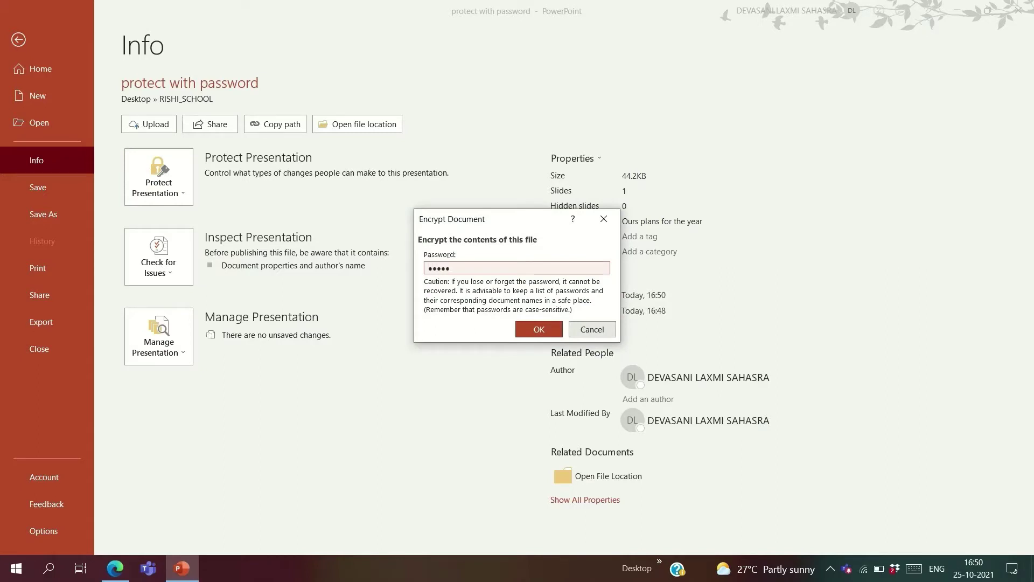
left_click(548, 329)
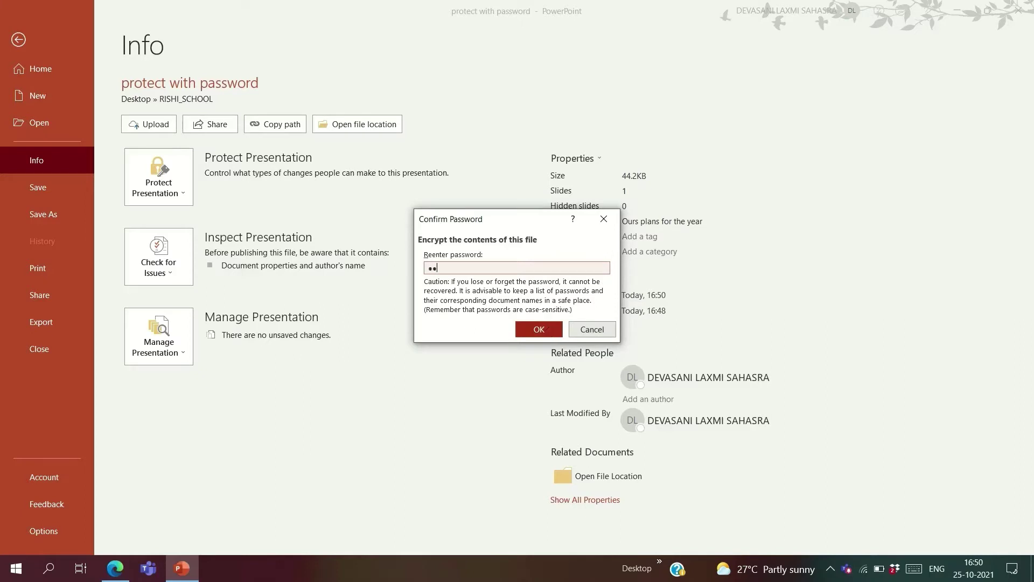
left_click(538, 329)
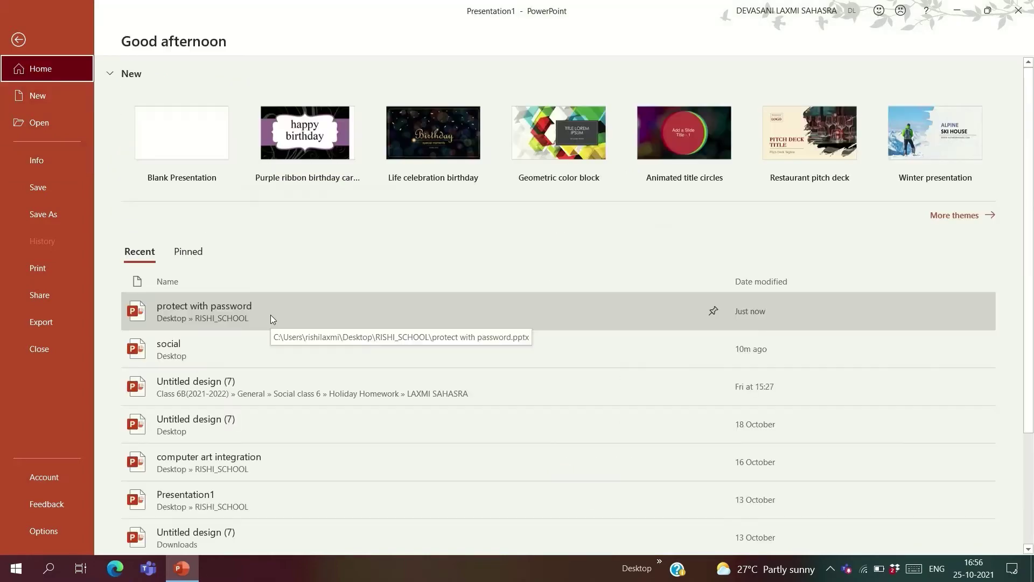
Step: Reopen 'protect with password' from the recent files and submit its password
left_click(270, 314)
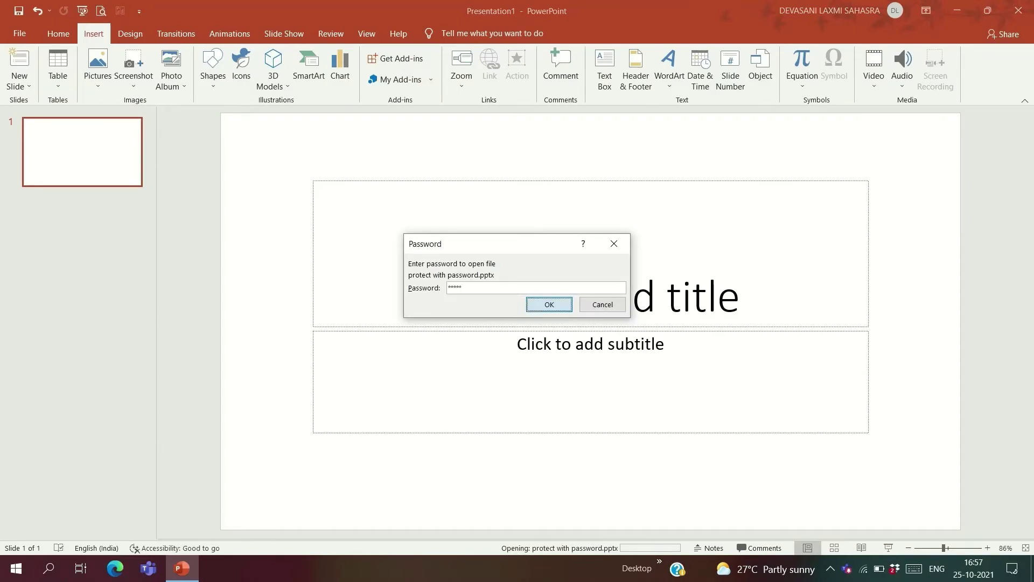
key("Return")
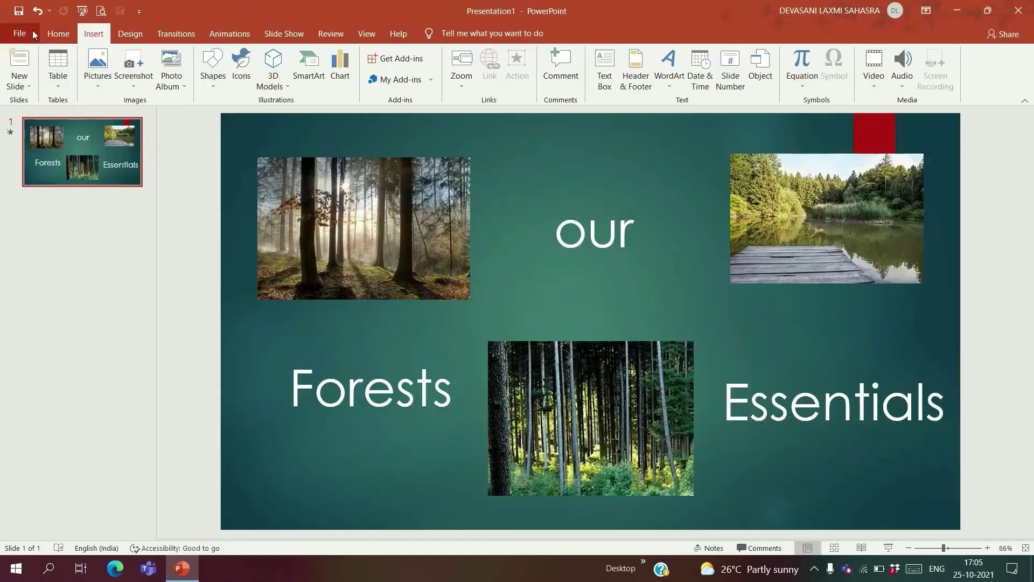
Step: Start a Create a Video export of the presentation from File > Export
left_click(30, 31)
left_click(43, 319)
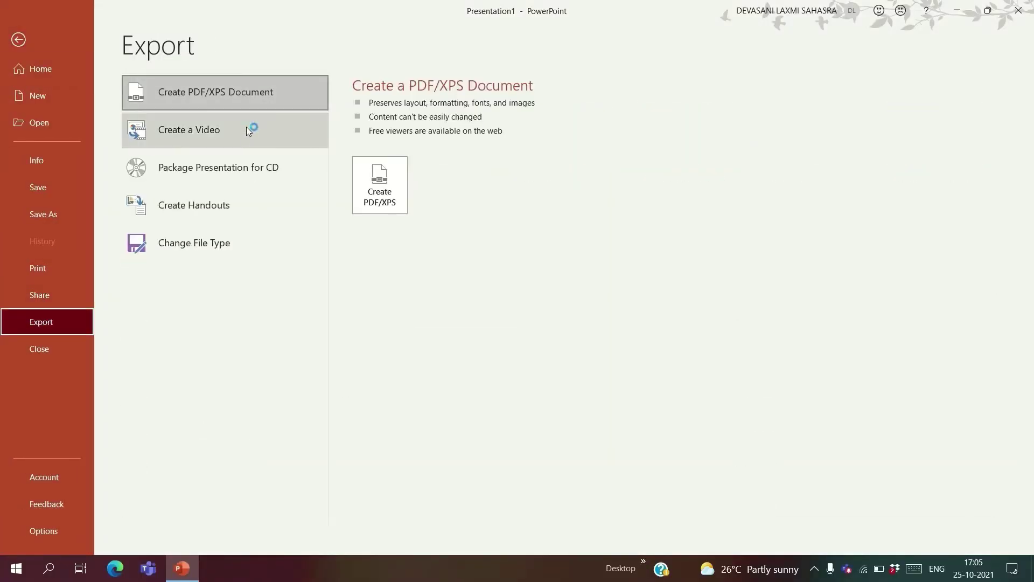
left_click(245, 130)
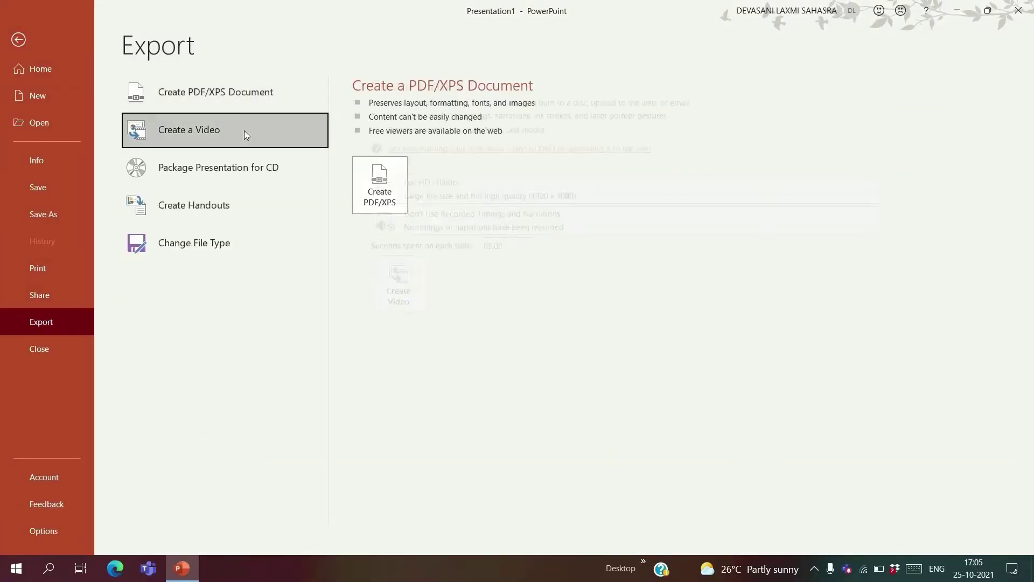
left_click(386, 286)
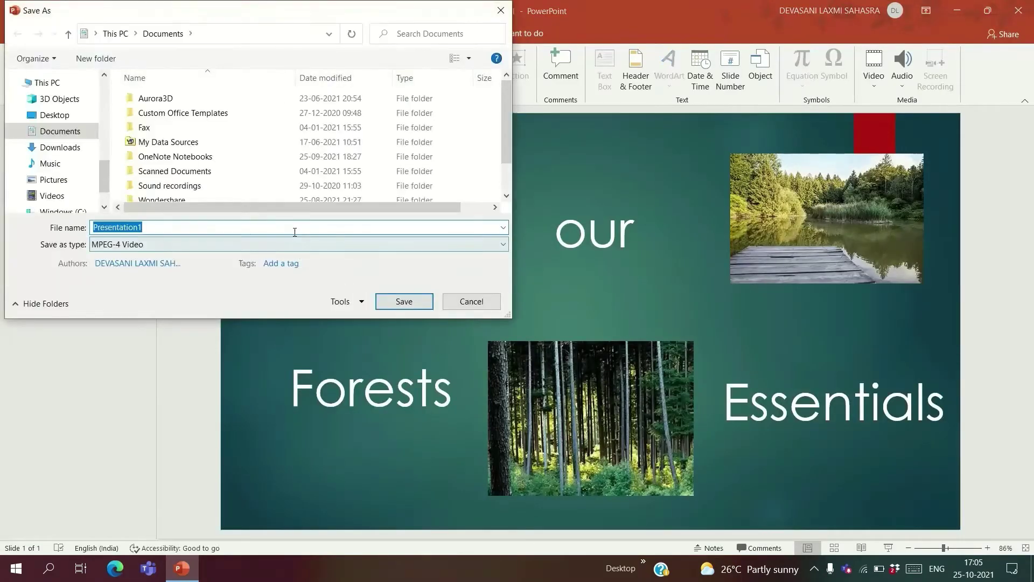
Step: Save the MP4 video as 'create a video' in the RISHI_SCHOOL folder
key("BackSpace")
type("create a video")
scroll(57, 136, "up", 5)
scroll(57, 136, "up", 2)
left_click(65, 110)
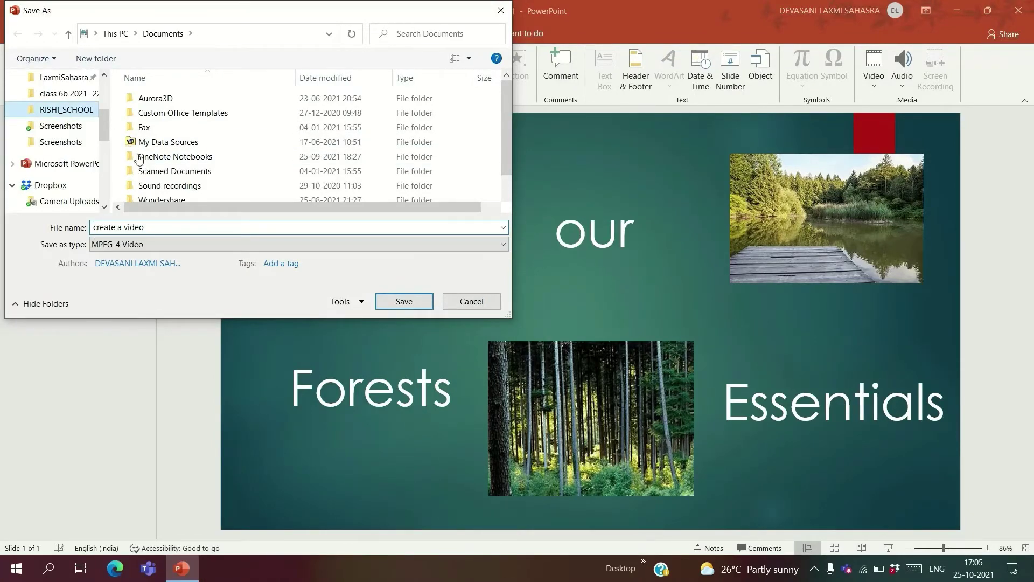
left_click(396, 306)
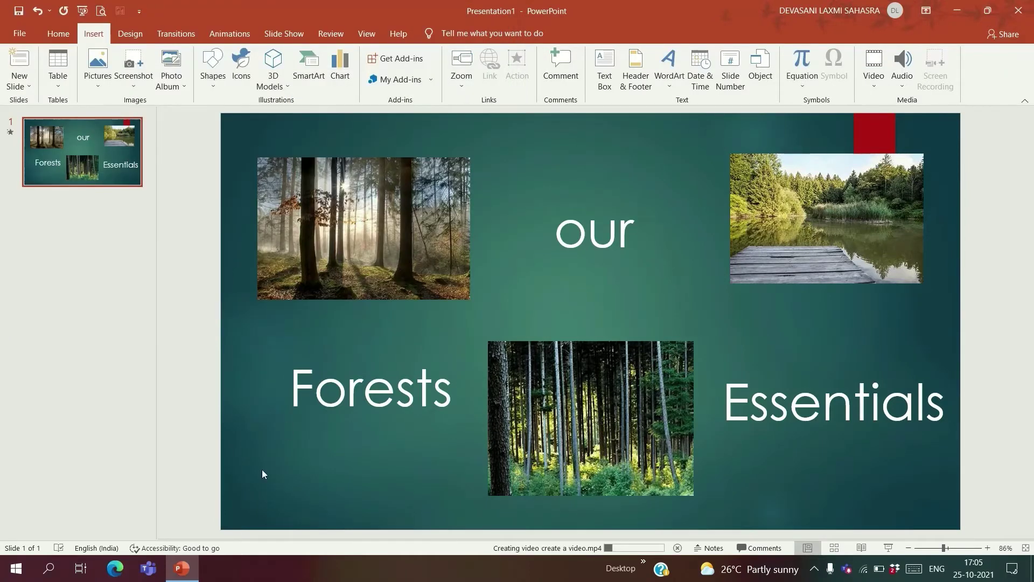
Step: Launch File Explorer, go to RISHI_SCHOOL, and play the 'create a video' MP4
left_click(42, 560)
type("file")
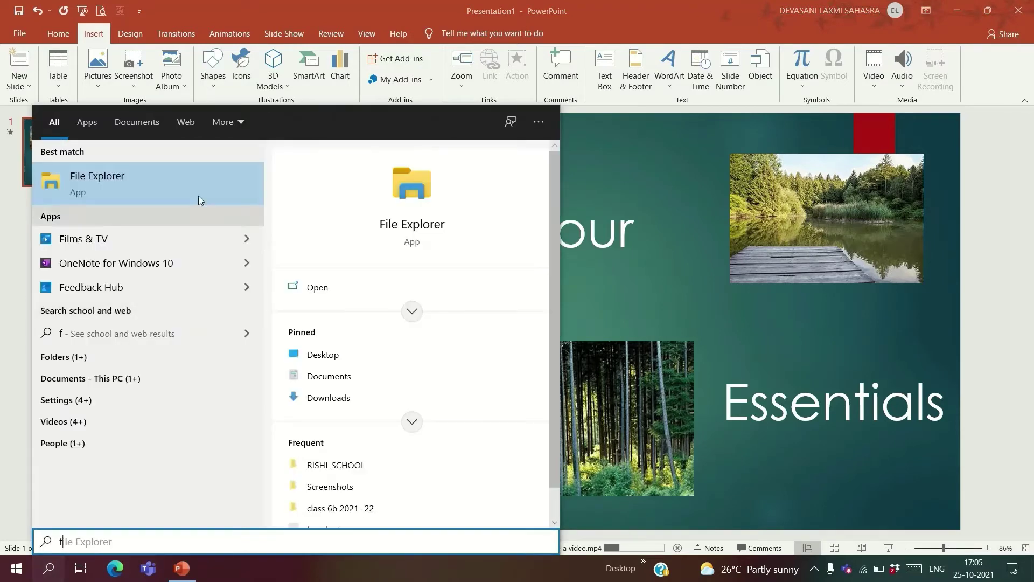
left_click(196, 199)
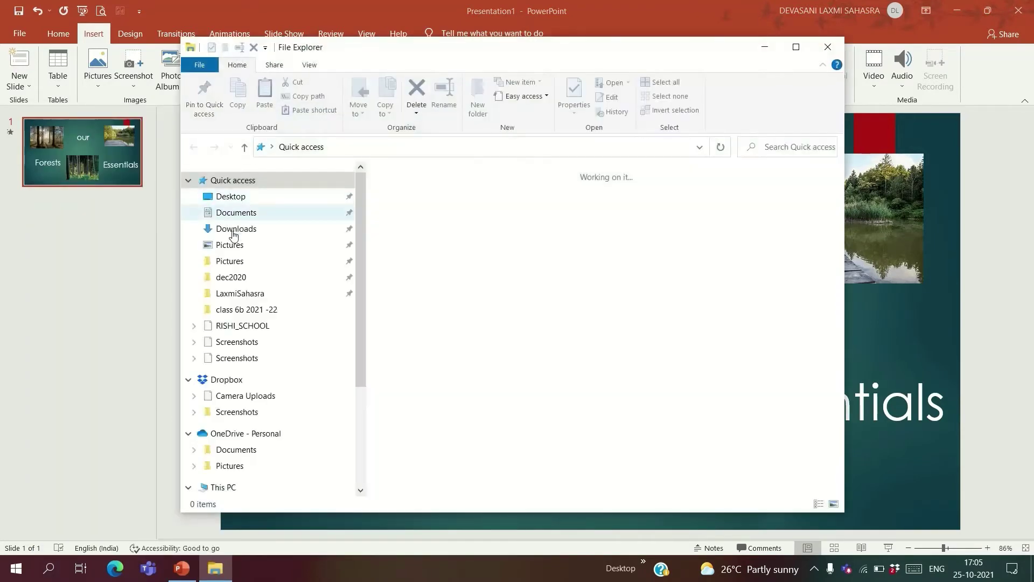
left_click(259, 325)
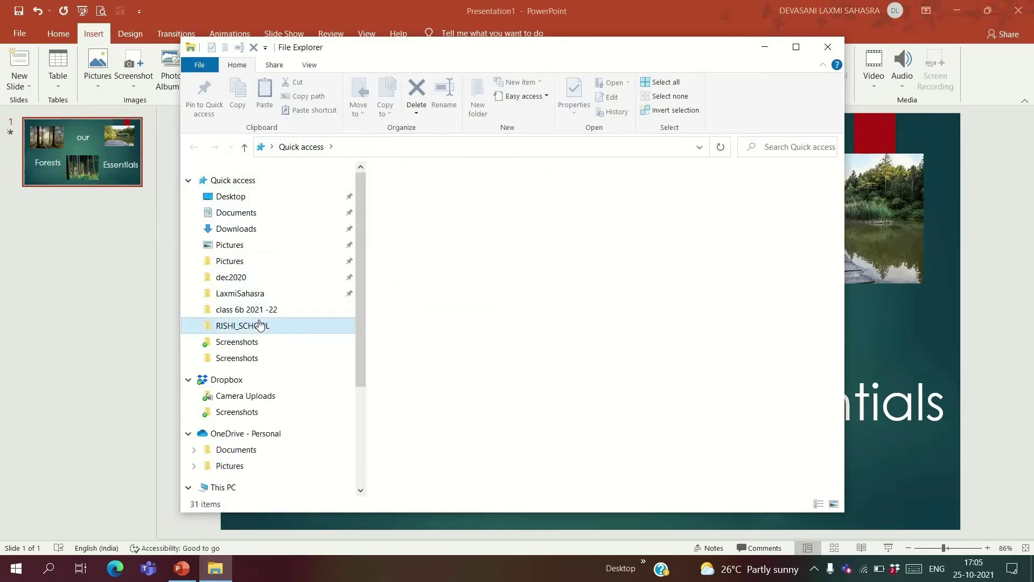
left_click(784, 310)
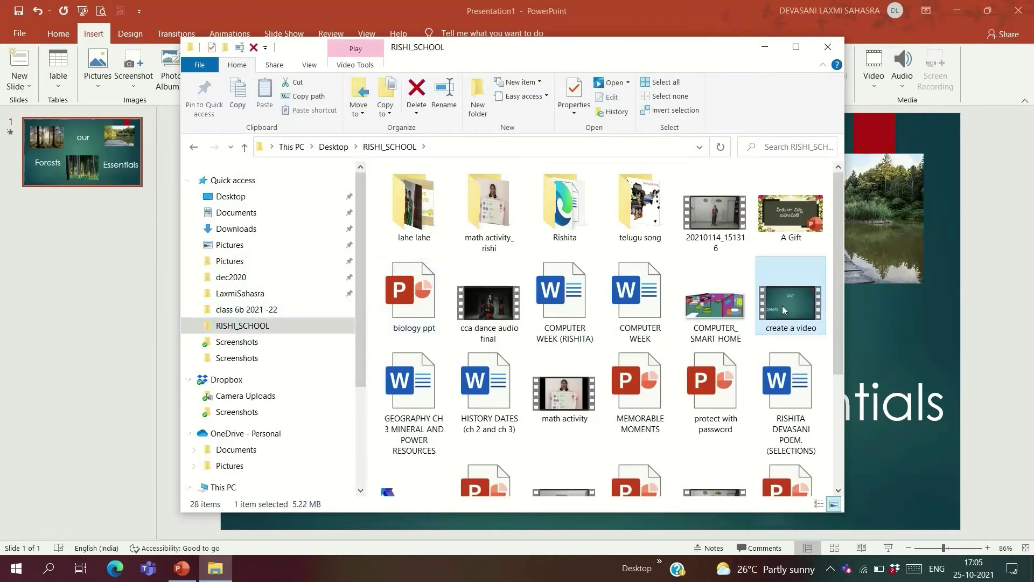
double_click(784, 310)
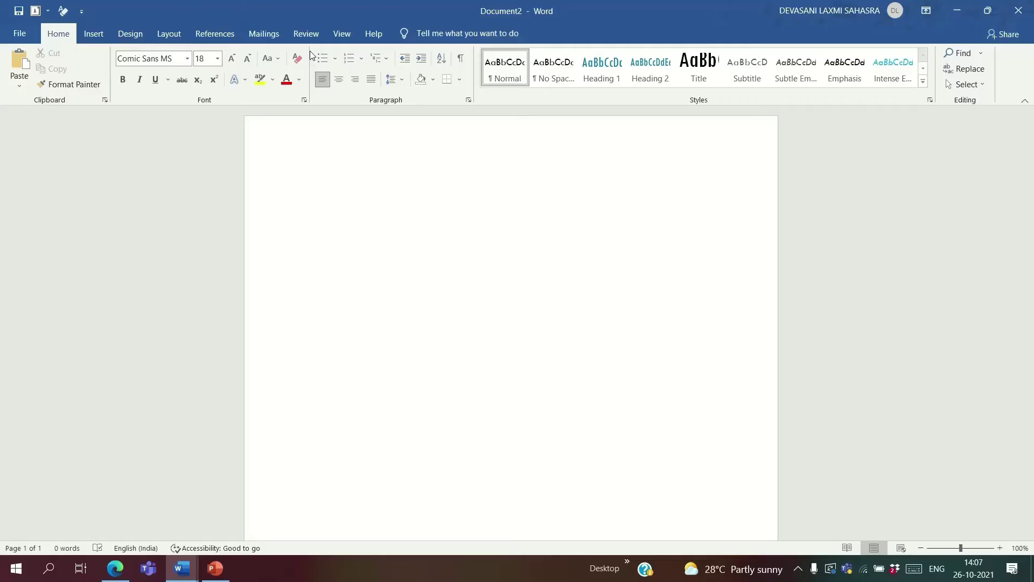
Step: Open the Translate dropdown on Word's Review tab
left_click(308, 30)
left_click(235, 85)
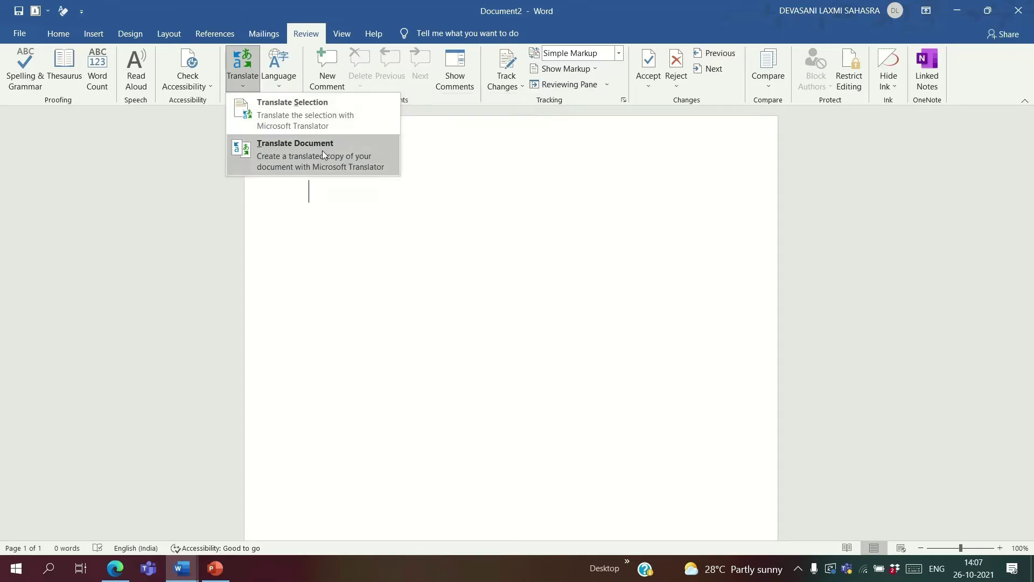
Step: Translate 'i am a stude' to Hindi in the Translator pane and insert it into the document
left_click(339, 116)
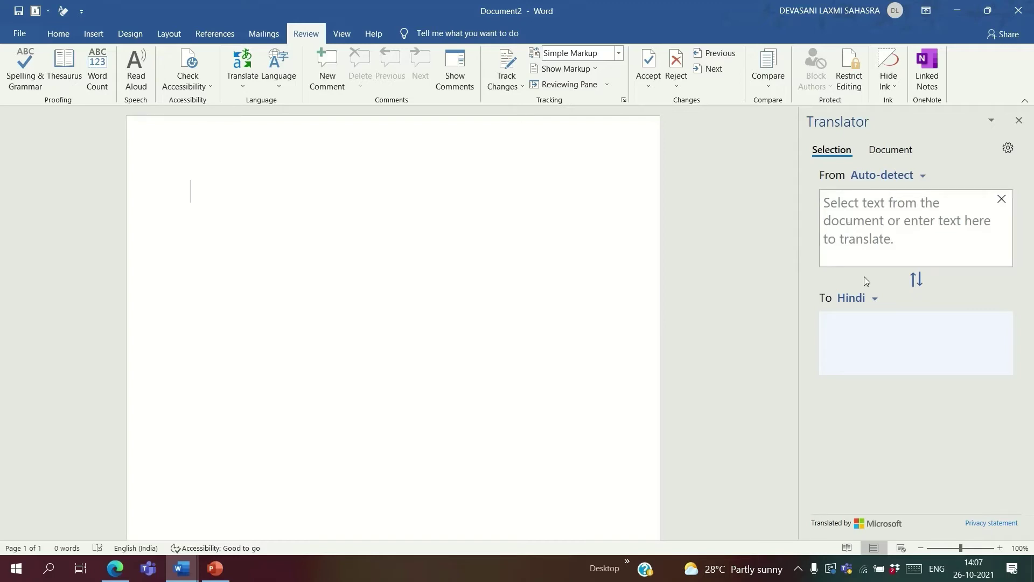
left_click(875, 222)
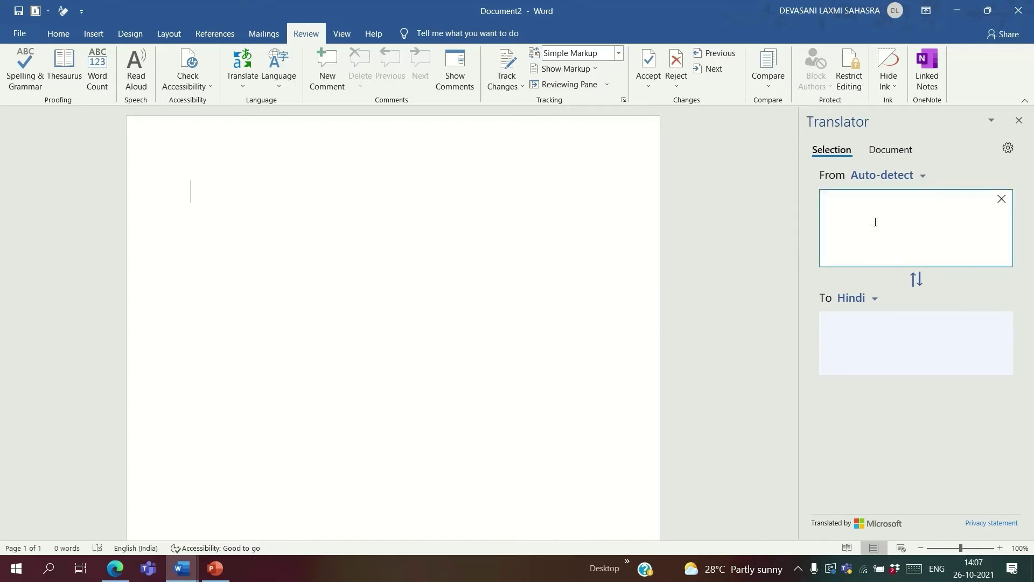
type("i am a ")
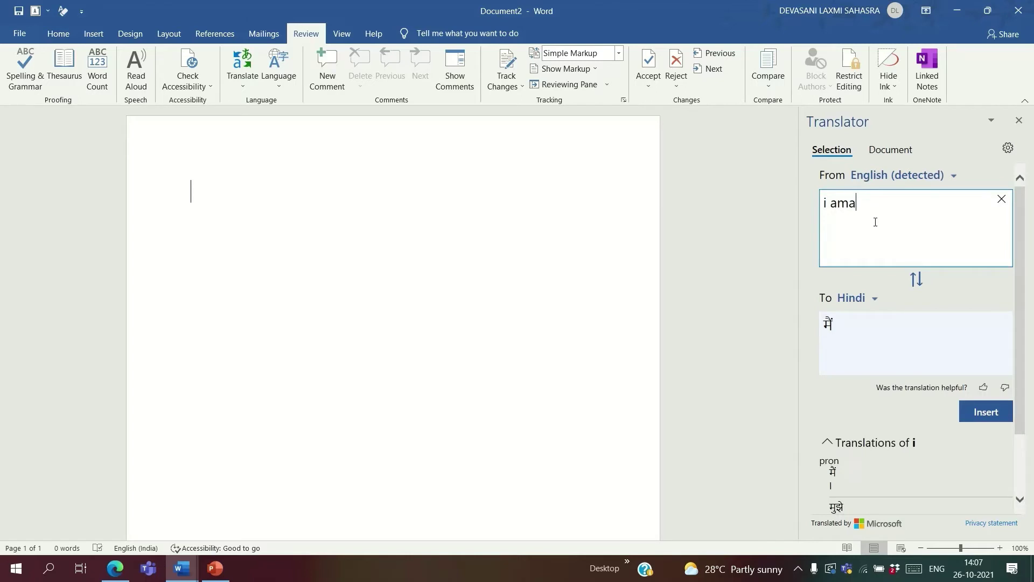
type("student")
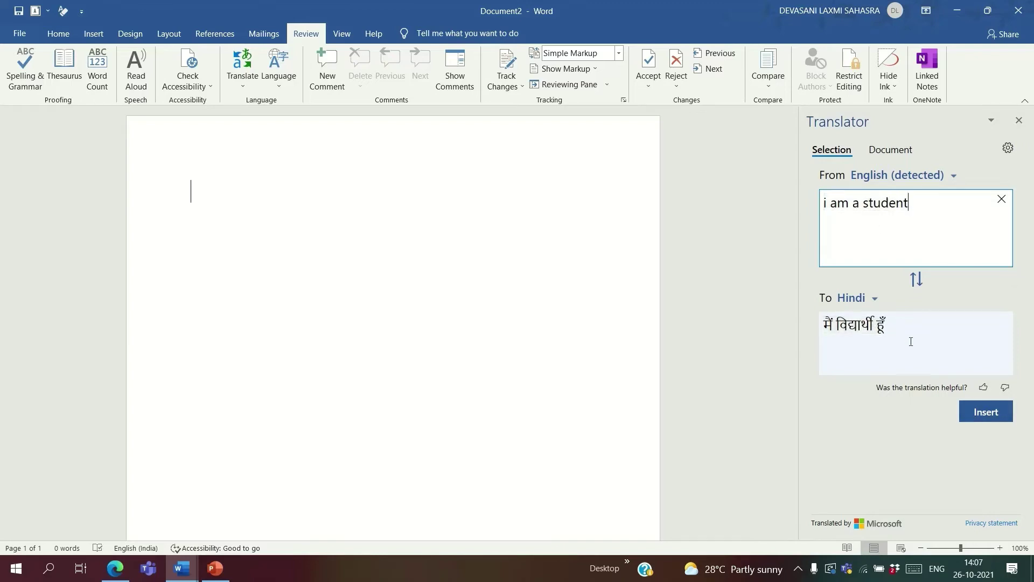
left_click(998, 415)
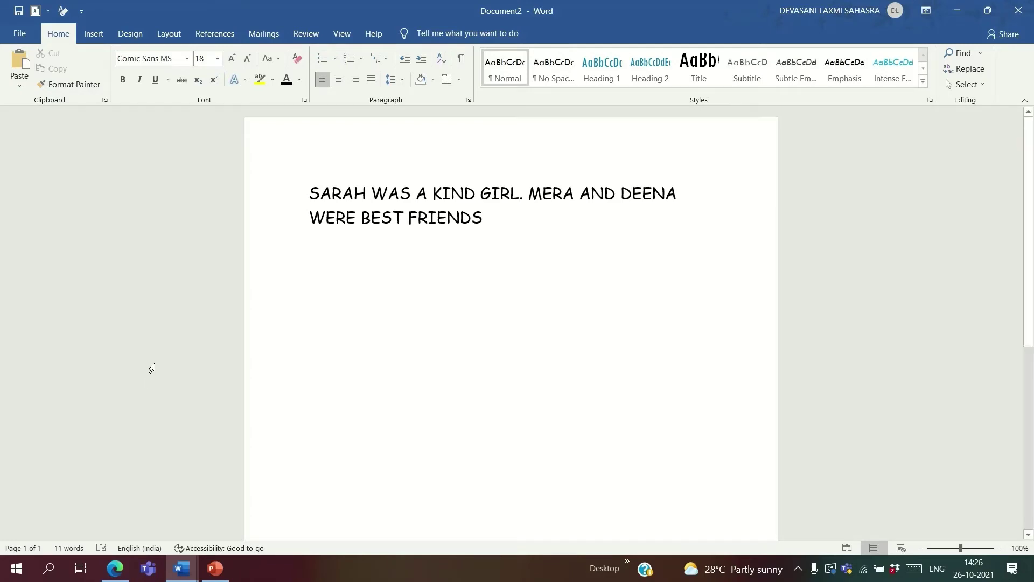
Step: Replace MERA with SARAH using Find and Replace, then close the dialog
left_click(977, 78)
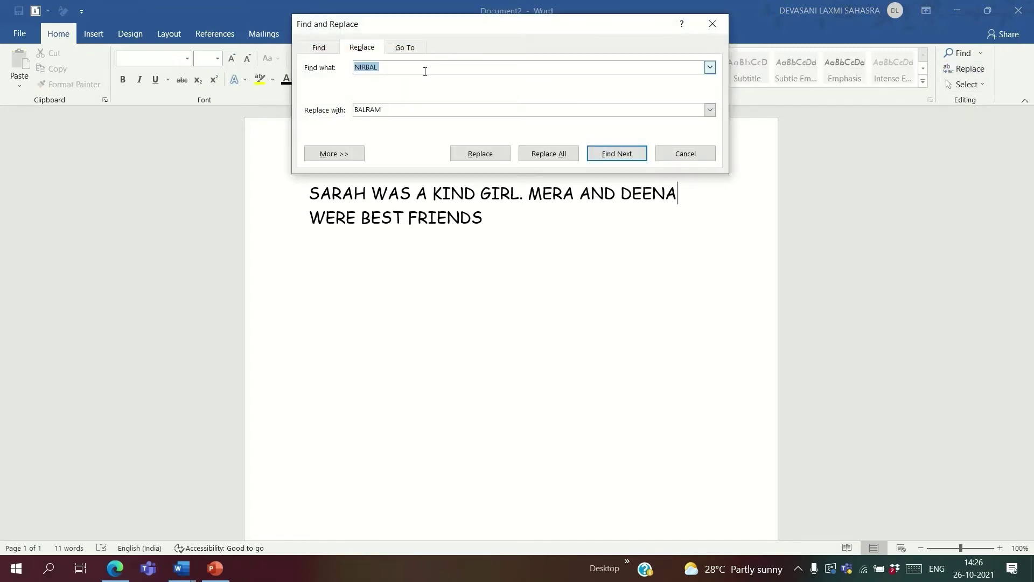
key("BackSpace")
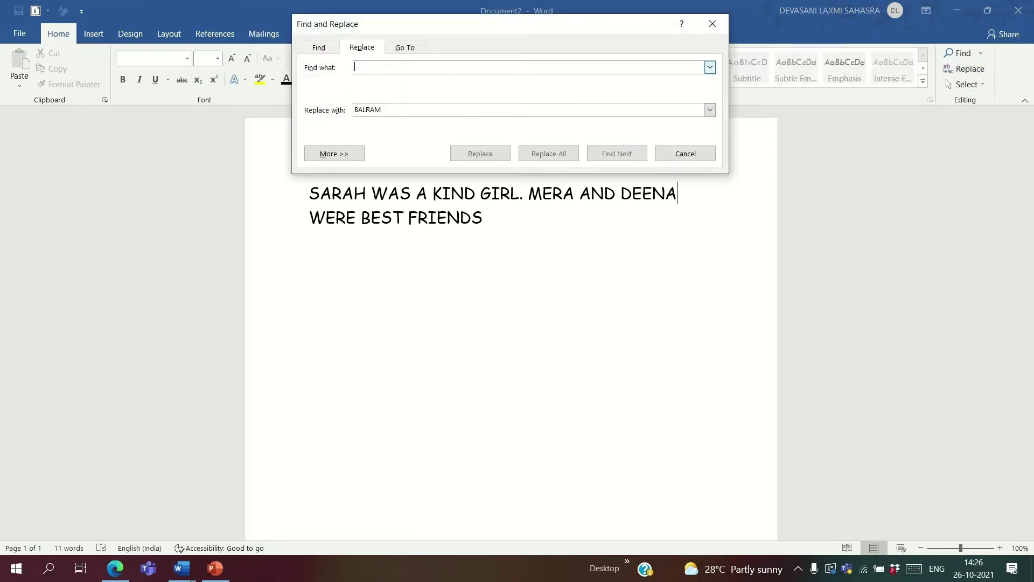
type("MERA")
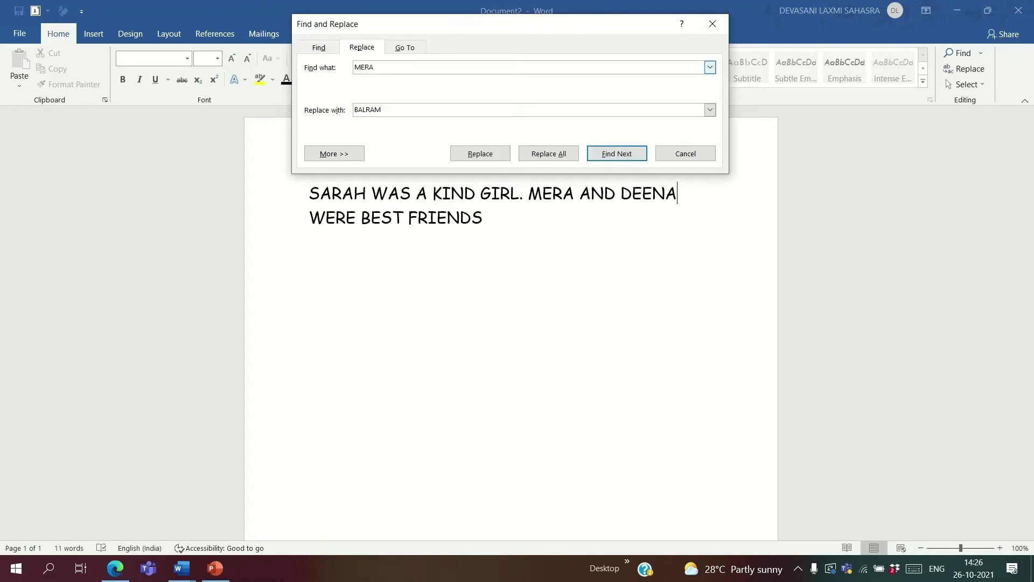
left_click(407, 110)
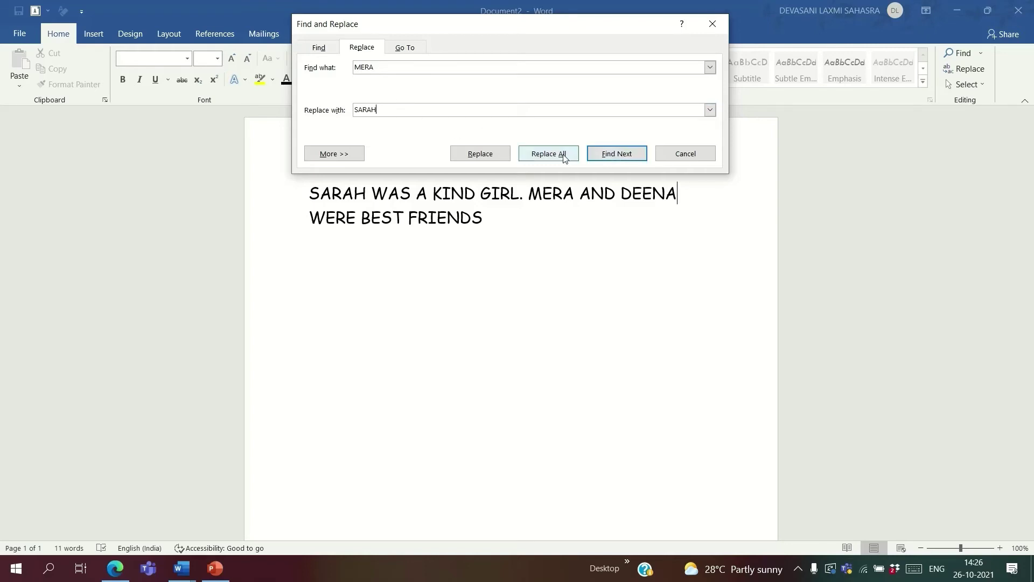
left_click(493, 155)
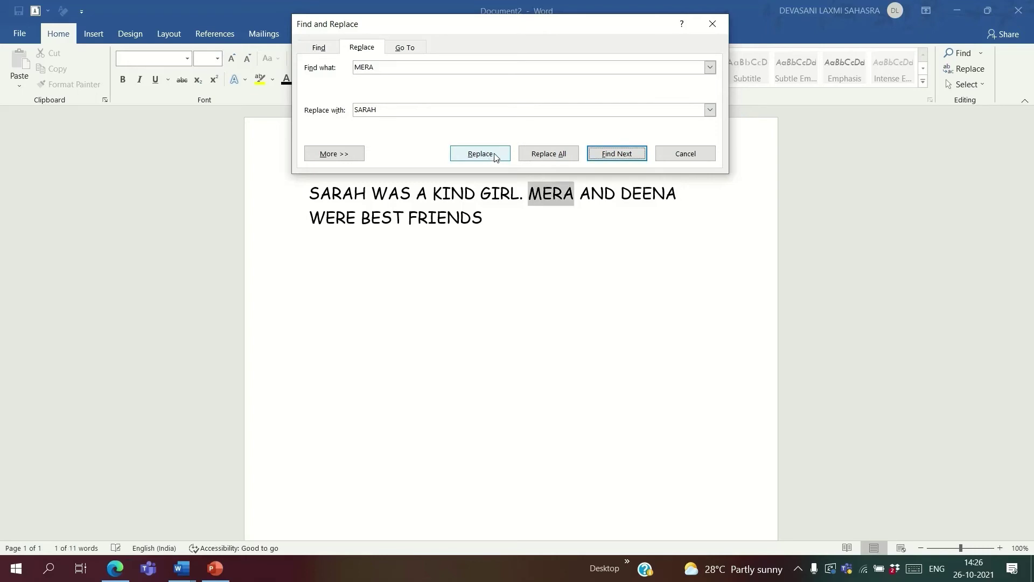
left_click(494, 155)
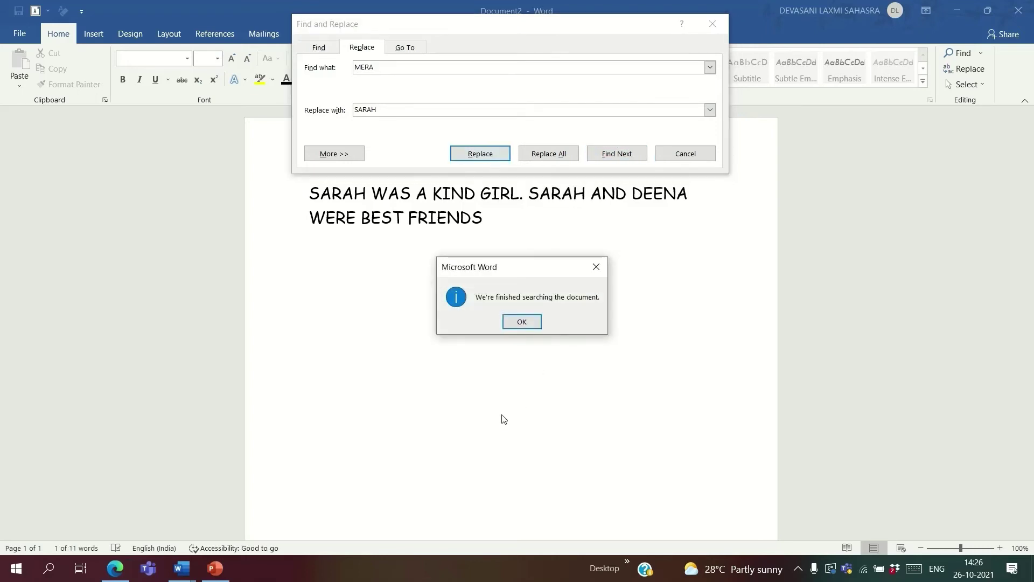
left_click(527, 325)
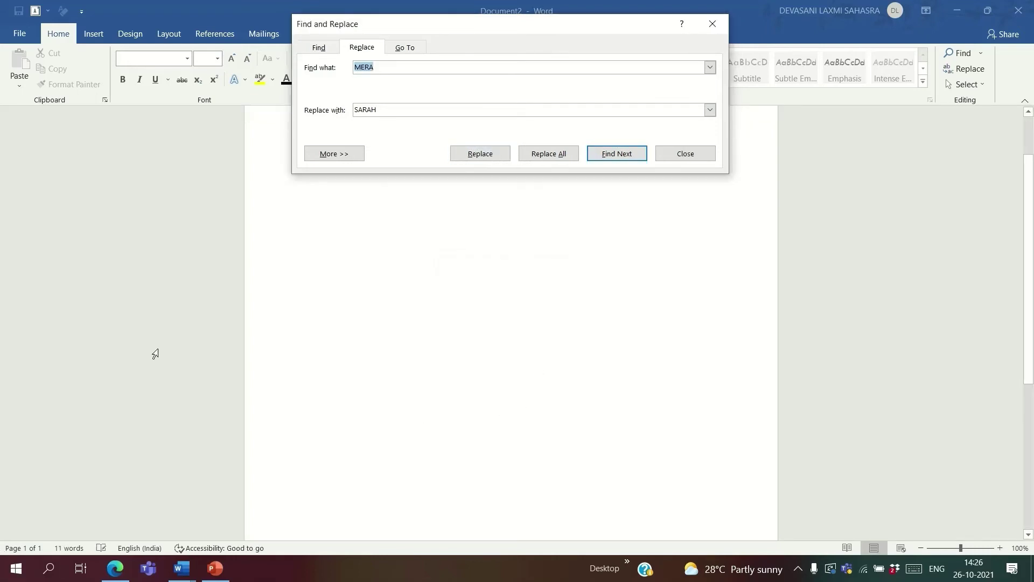
left_click(712, 23)
scroll(422, 288, "up", 2)
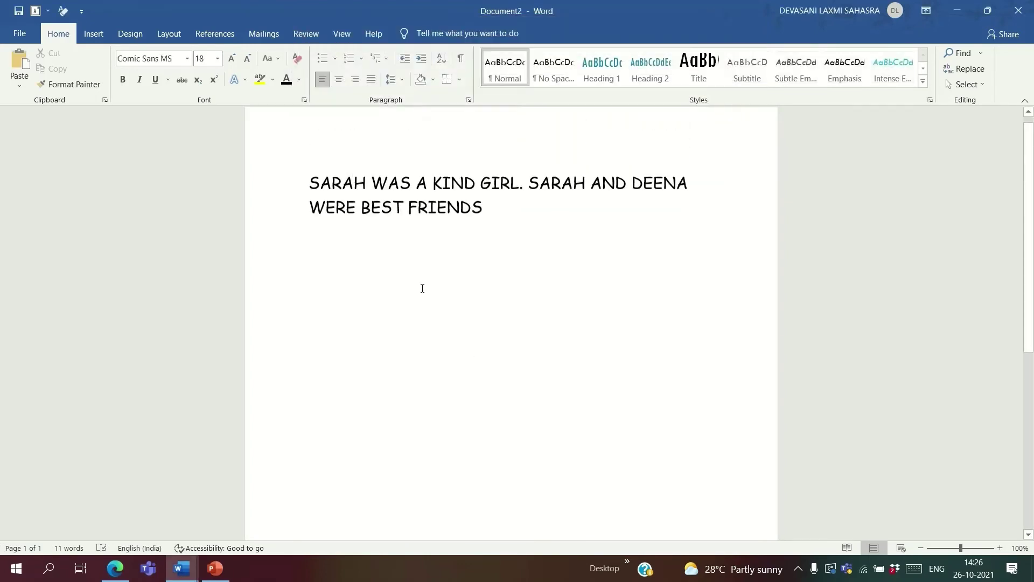